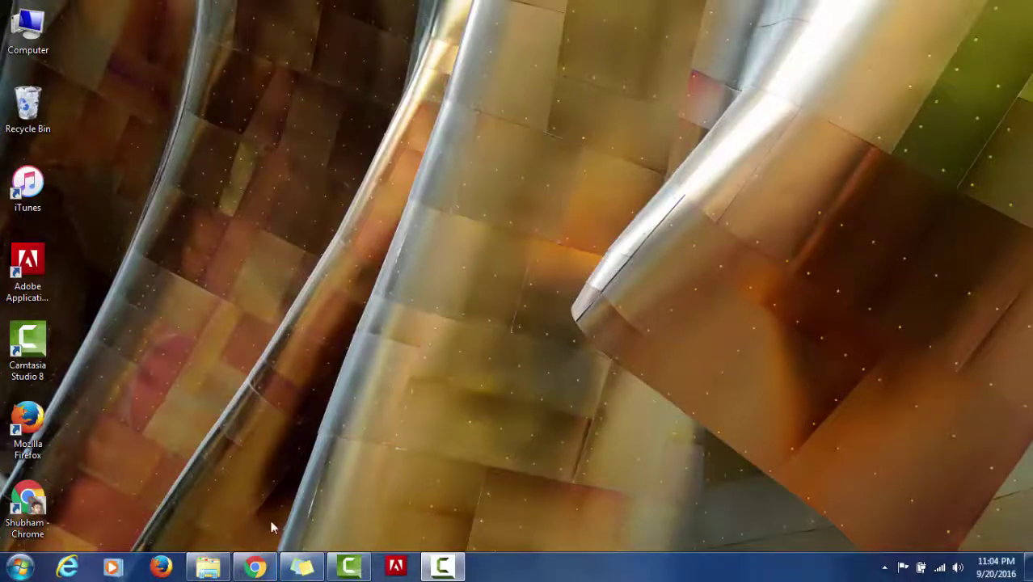
Bring Chrome back up on kodi.tv/download, showing the v16.1 Jarvis installers
{"action": "left_click", "coordinate": [255, 566]}
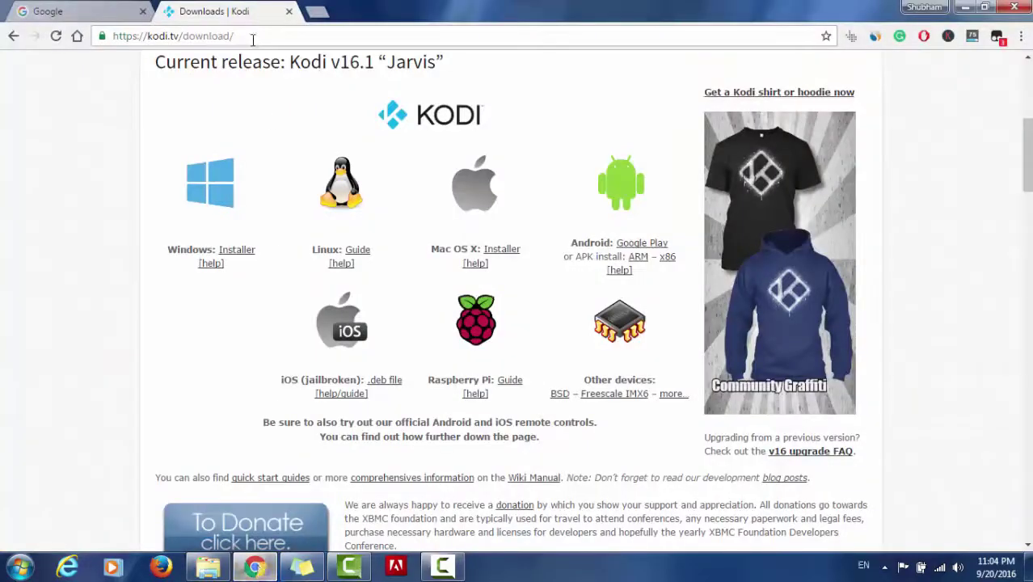
{"action": "left_click_drag", "start_coordinate": [253, 38], "coordinate": [113, 44]}
{"action": "left_click", "coordinate": [167, 36]}
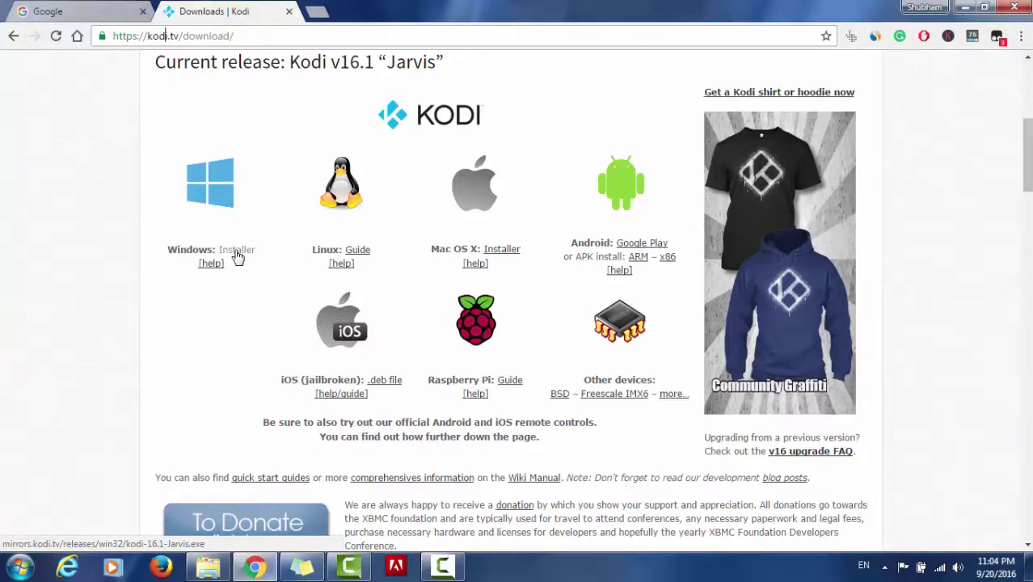
Launch the downloaded kodi-16.1-Jarvis installer from the Downloads folder
{"action": "left_click", "coordinate": [208, 566]}
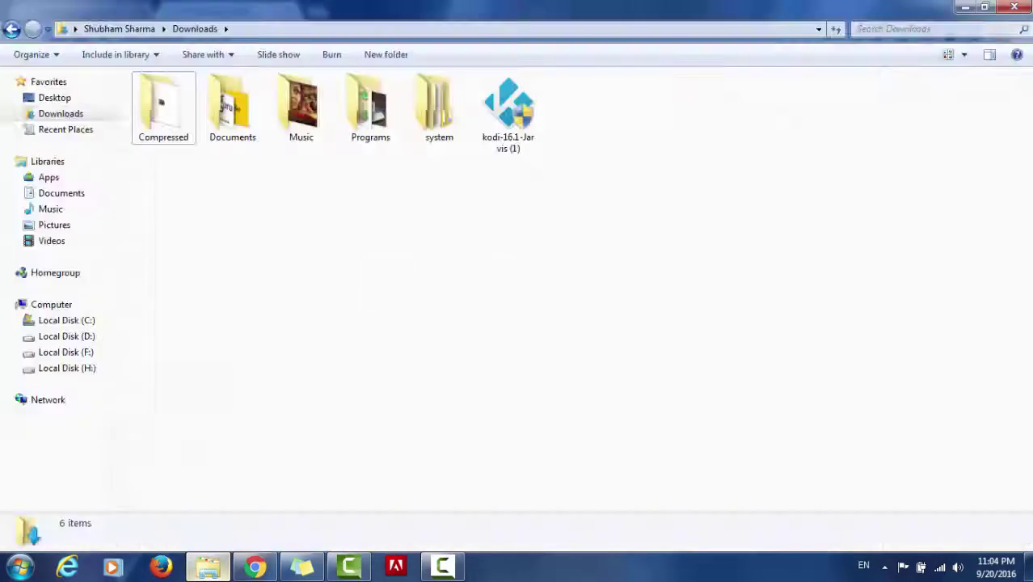
{"action": "left_click", "coordinate": [497, 117]}
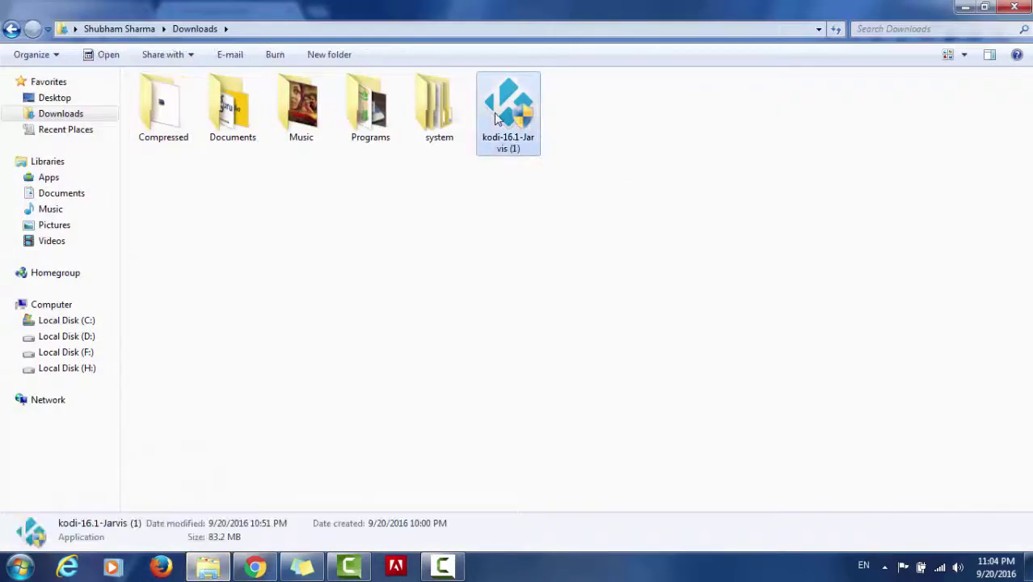
{"action": "right_click", "coordinate": [493, 112]}
{"action": "left_click", "coordinate": [510, 119]}
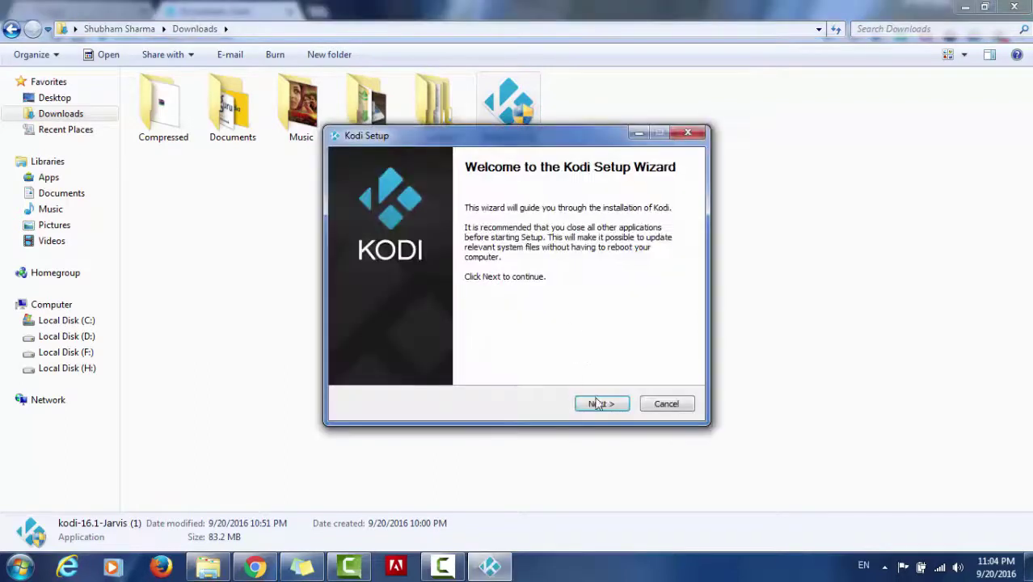
Run Kodi Setup with the licence accepted, full components and default location, then install
{"action": "left_click", "coordinate": [599, 407]}
{"action": "left_click", "coordinate": [599, 406]}
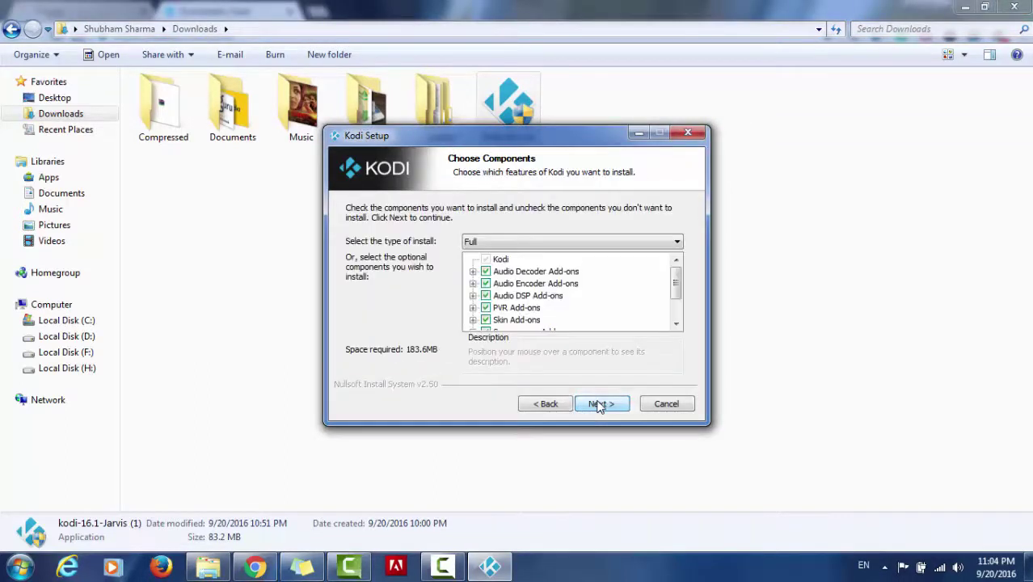
{"action": "left_click", "coordinate": [599, 407]}
{"action": "left_click", "coordinate": [598, 407]}
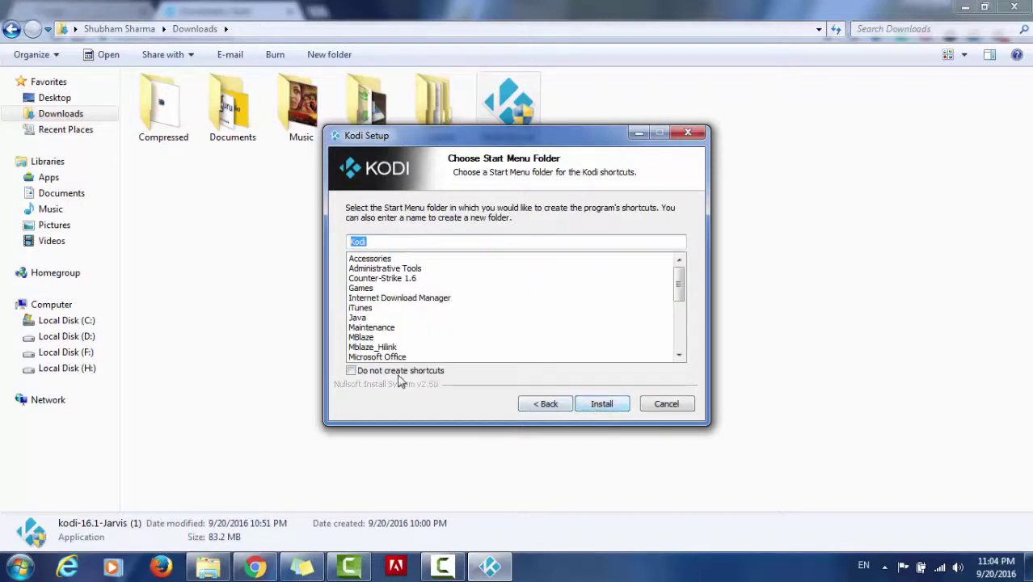
{"action": "left_click", "coordinate": [589, 409]}
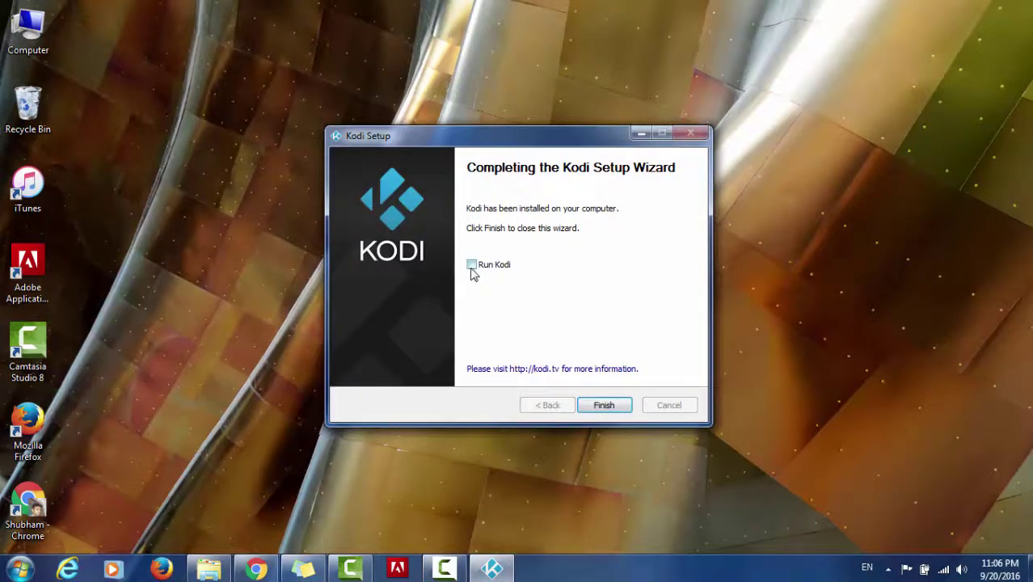
Finish the setup wizard and allow Kodi on private networks in the firewall alert
{"action": "left_click", "coordinate": [597, 402]}
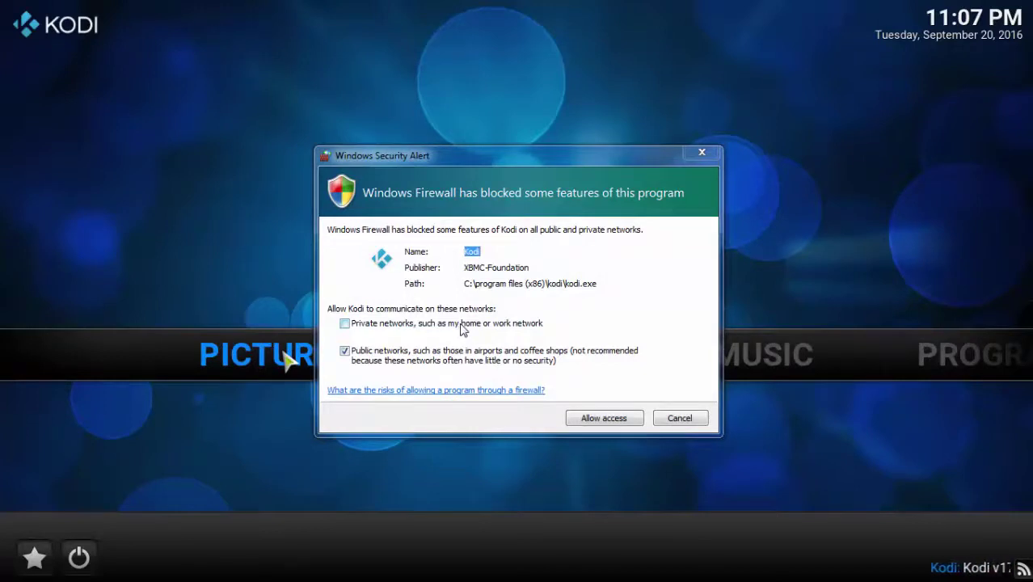
{"action": "left_click", "coordinate": [463, 325]}
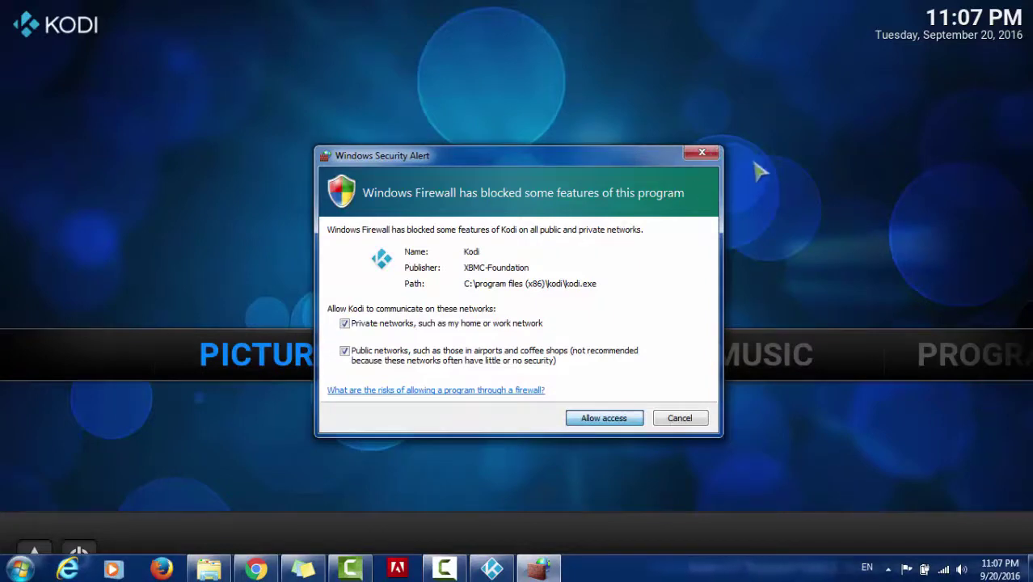
Dismiss the Windows firewall alert and move along Kodi's home menu toward PICTURES
{"action": "left_click", "coordinate": [703, 157]}
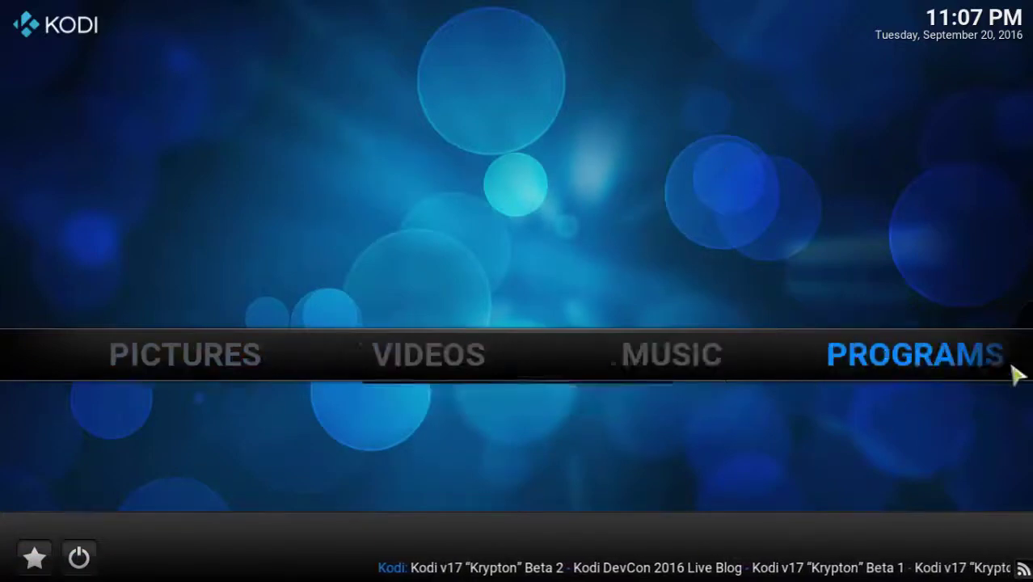
{"action": "key", "text": "Right"}
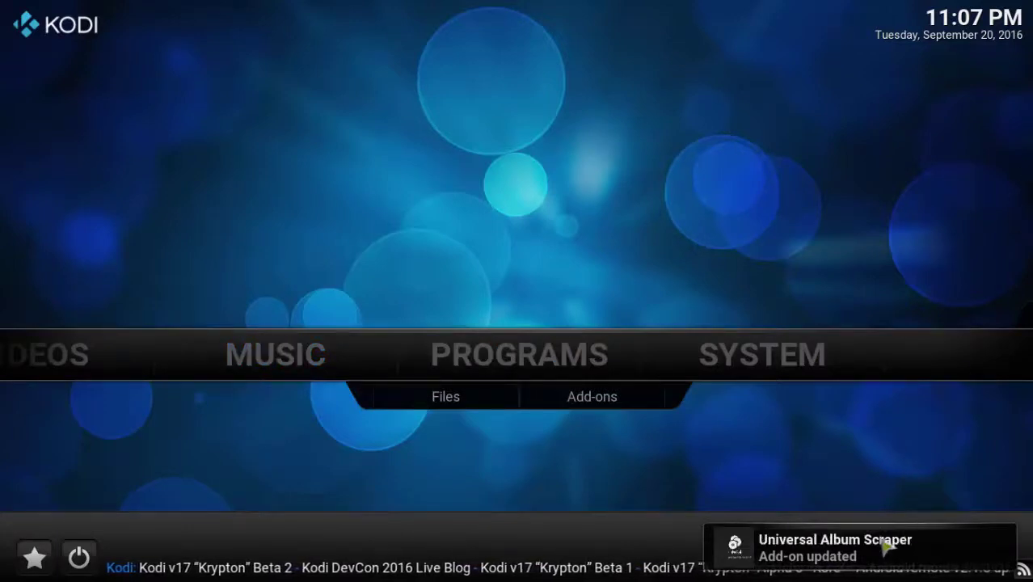
{"action": "mouse_move", "coordinate": [764, 365]}
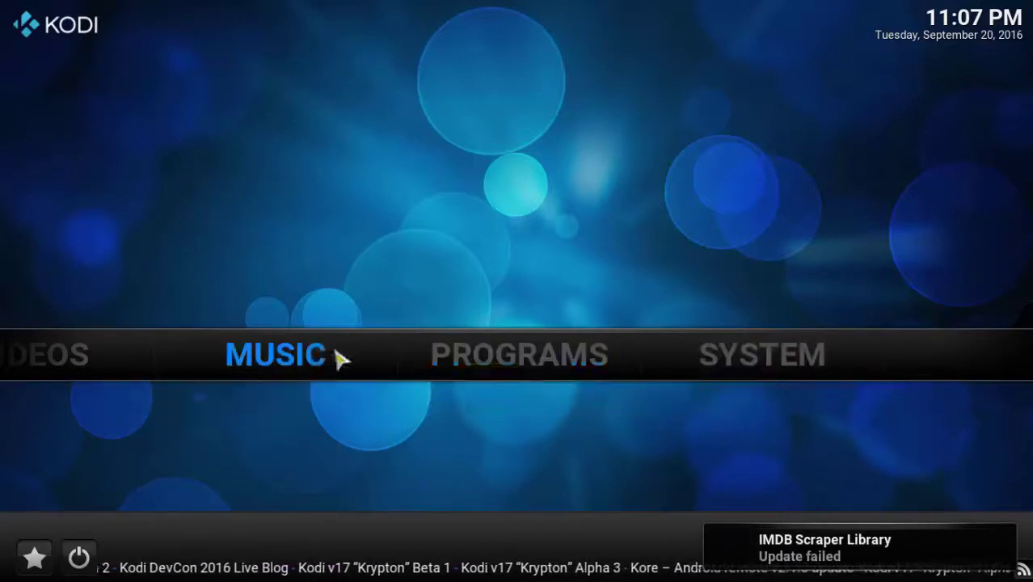
{"action": "mouse_move", "coordinate": [309, 356]}
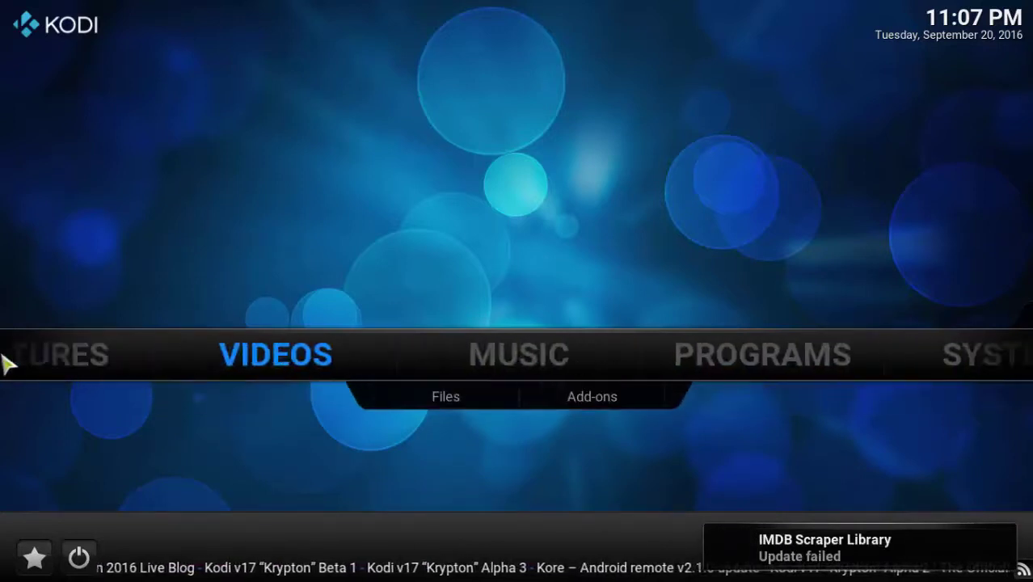
{"action": "mouse_move", "coordinate": [206, 361]}
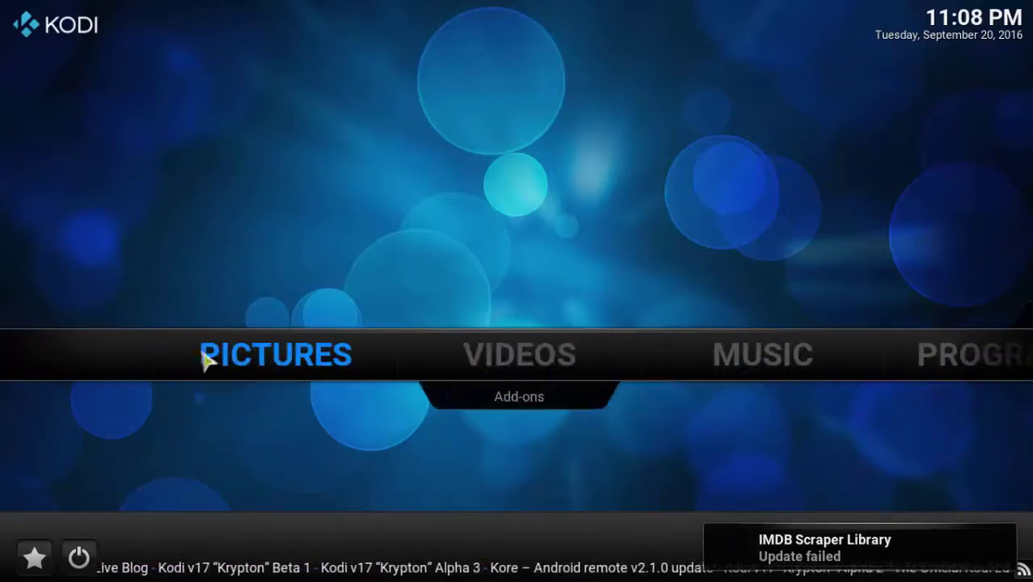
Open Pictures, dismiss the first-run help, and start adding a source by browsing
{"action": "left_click", "coordinate": [267, 361]}
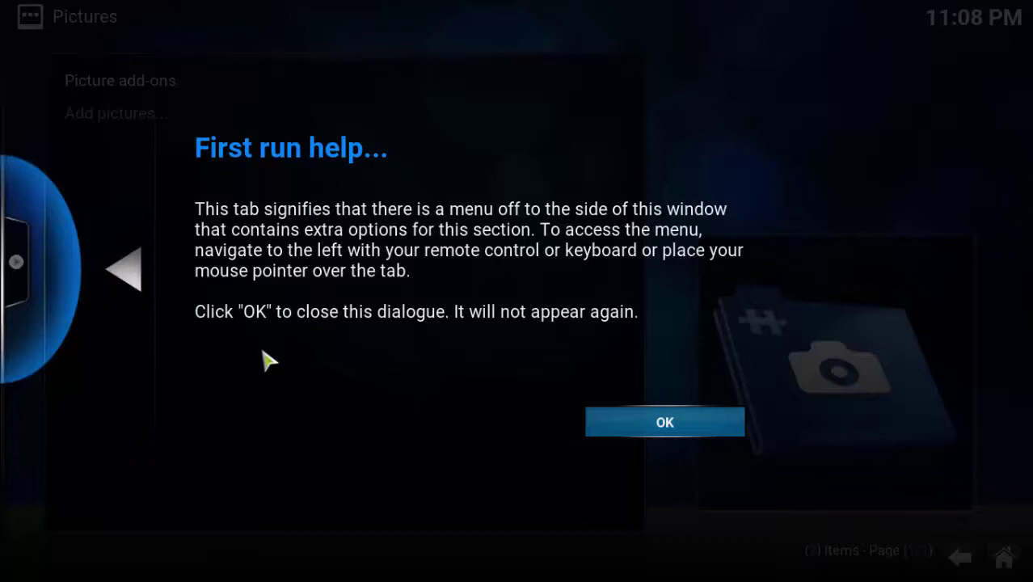
{"action": "left_click", "coordinate": [683, 427]}
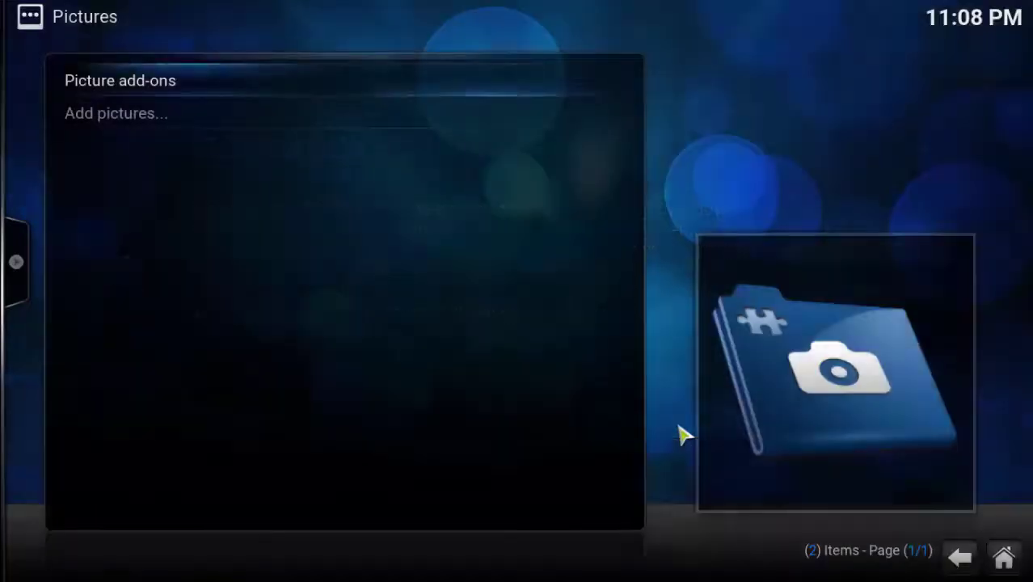
{"action": "mouse_move", "coordinate": [8, 232]}
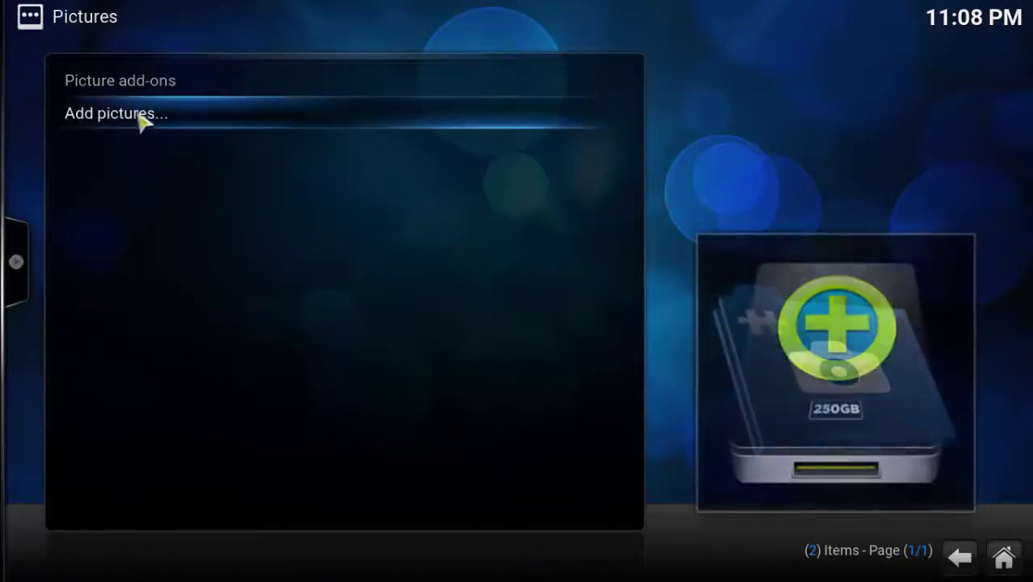
{"action": "left_click", "coordinate": [138, 118]}
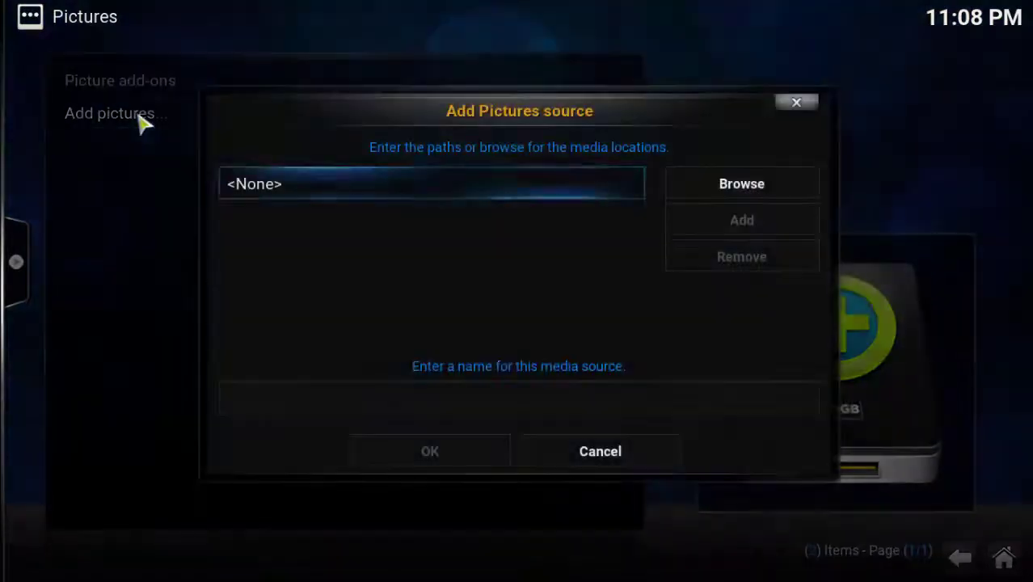
{"action": "left_click", "coordinate": [734, 192]}
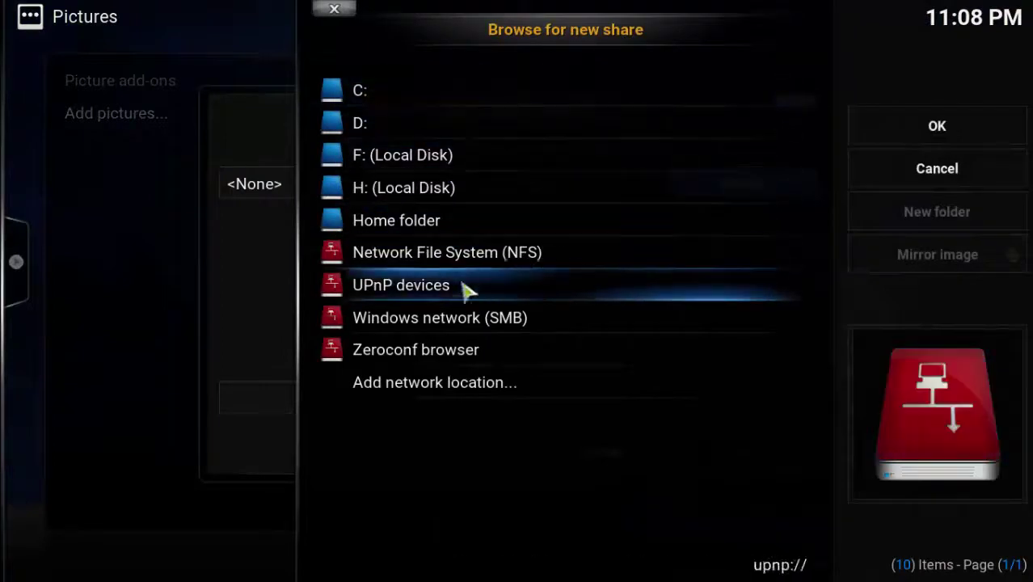
Select C:\Users\Public\Pictures\Sample Pictures as the new source folder
{"action": "left_click", "coordinate": [435, 97]}
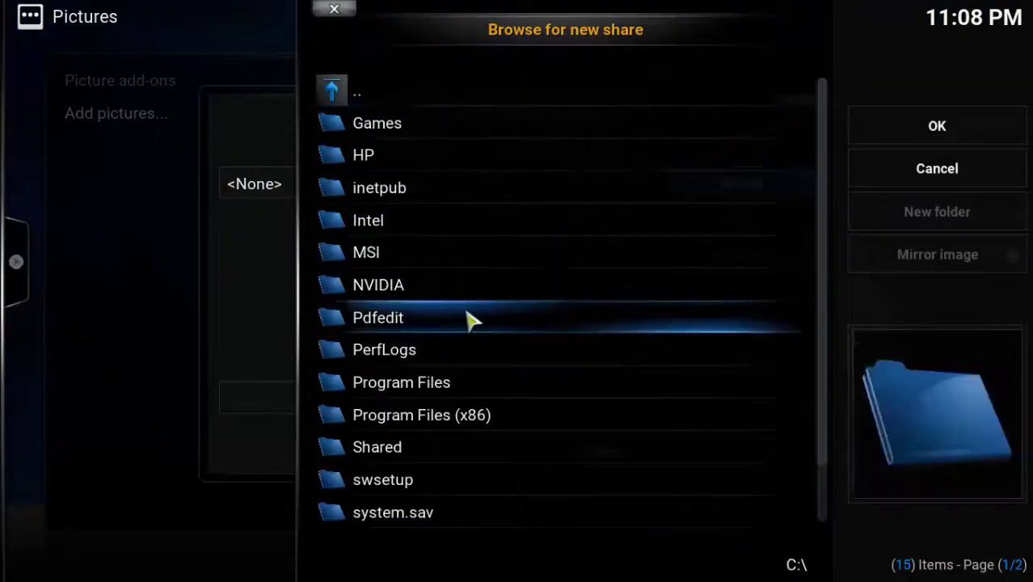
{"action": "scroll", "coordinate": [472, 359], "scroll_direction": "down", "scroll_amount": 2}
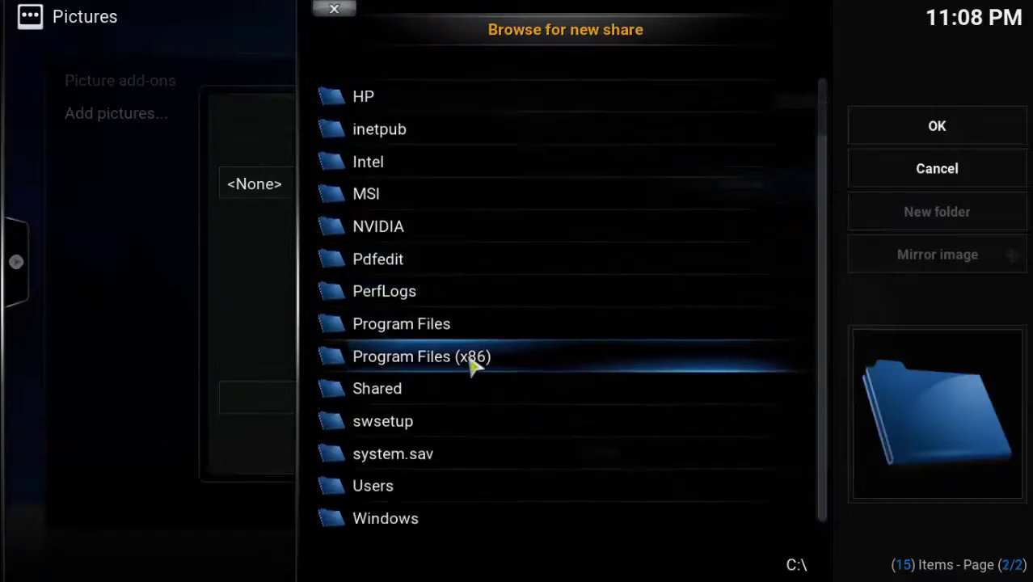
{"action": "left_click", "coordinate": [463, 477]}
{"action": "left_click", "coordinate": [419, 129]}
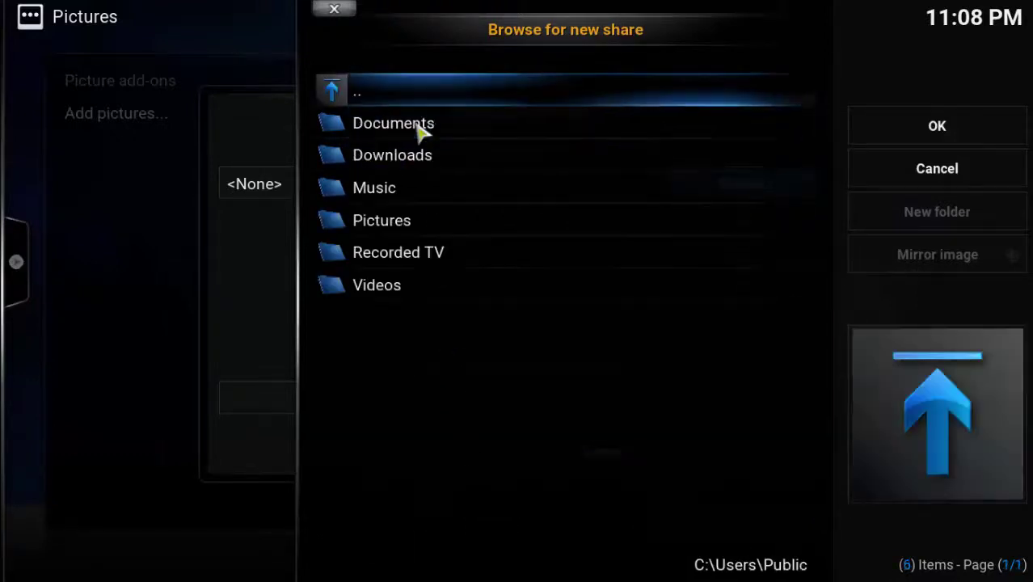
{"action": "left_click", "coordinate": [435, 229]}
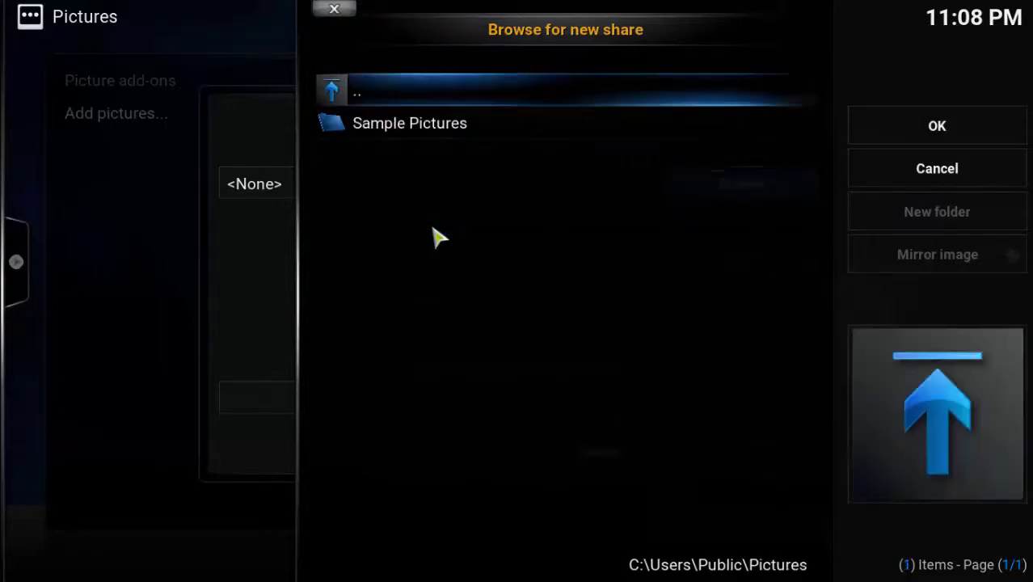
{"action": "left_click", "coordinate": [419, 123]}
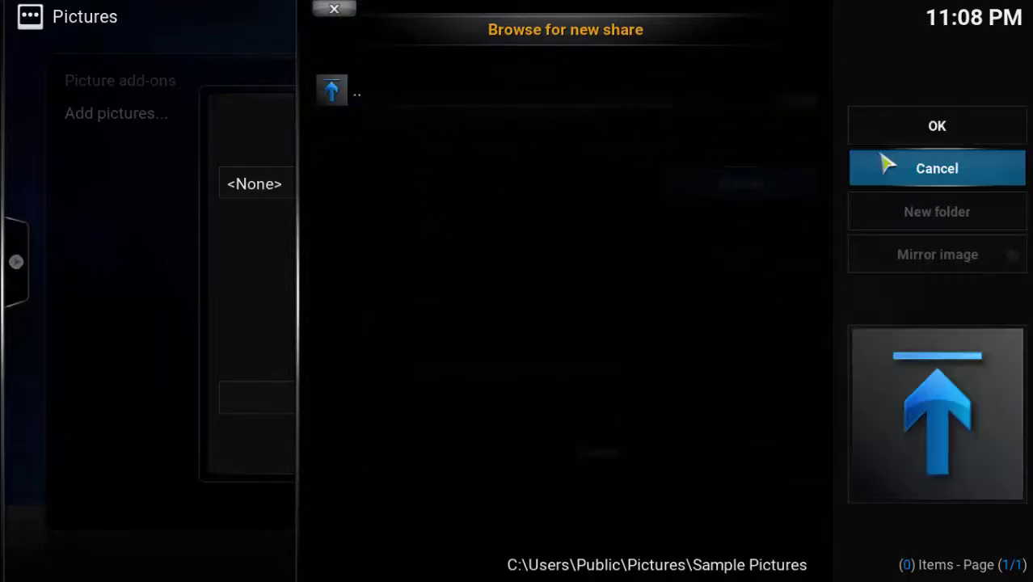
{"action": "left_click", "coordinate": [996, 127]}
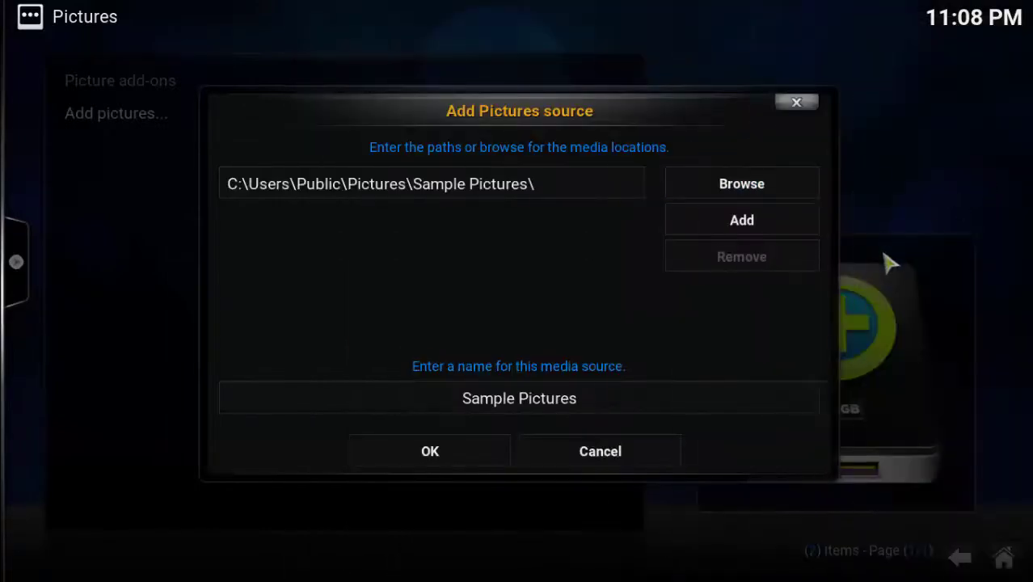
Save the Sample Pictures source, view its eight JPG images, and return home
{"action": "left_click", "coordinate": [489, 451]}
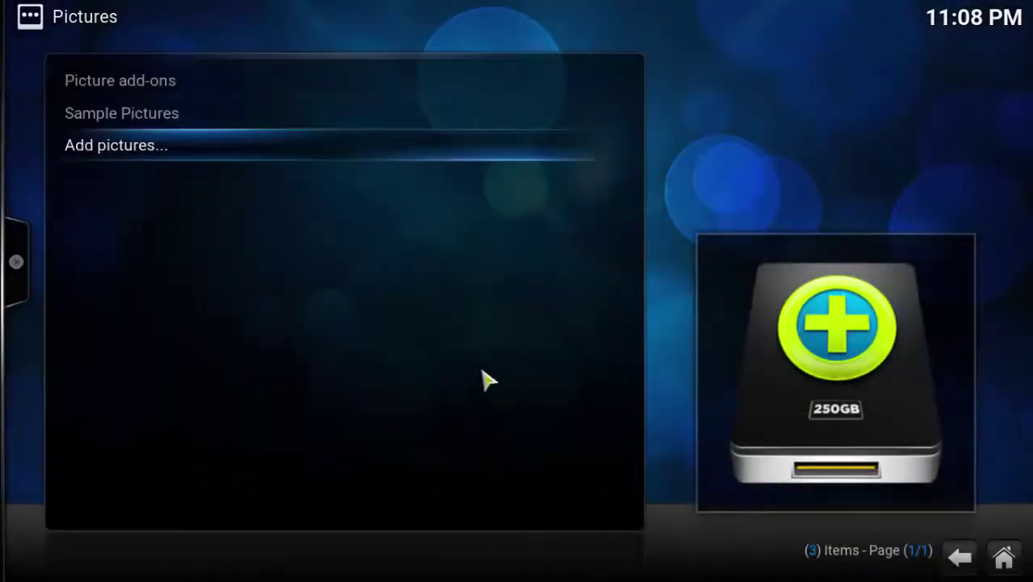
{"action": "left_click", "coordinate": [246, 112]}
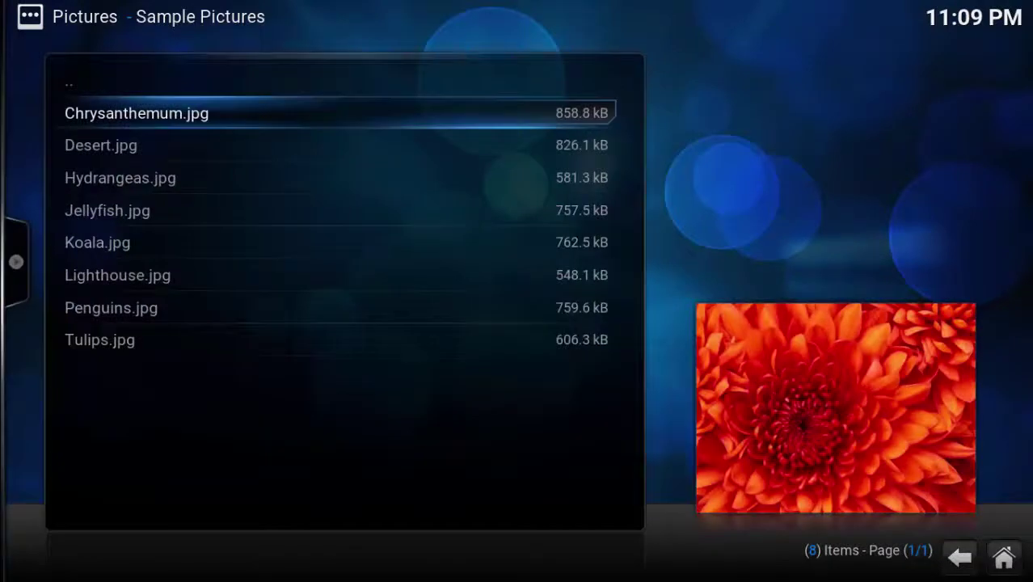
{"action": "left_click", "coordinate": [970, 553]}
{"action": "left_click", "coordinate": [958, 558]}
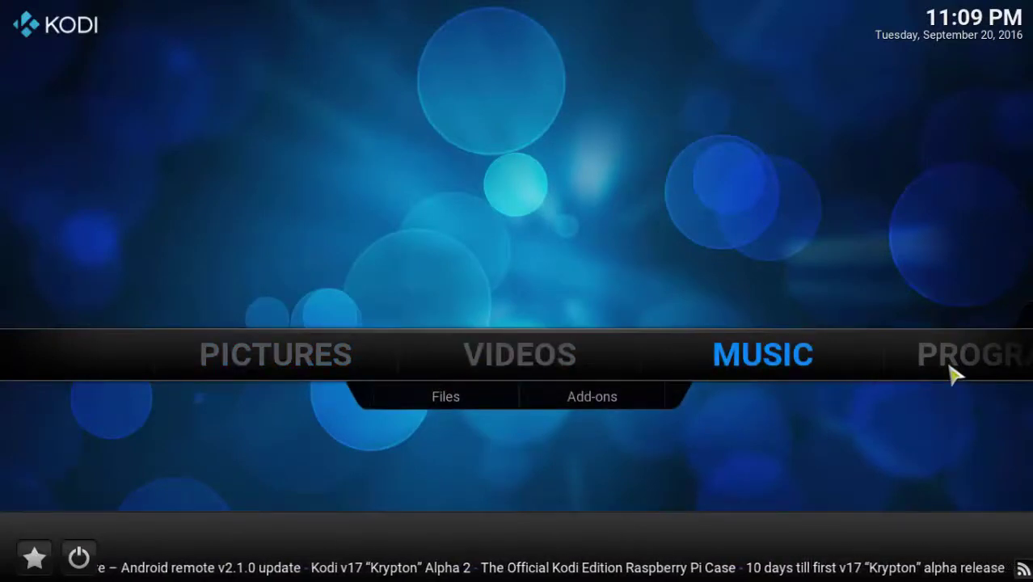
Go to SYSTEM > Settings > Appearance and open the Skin chooser
{"action": "key", "text": "Right"}
{"action": "key", "text": "Right"}
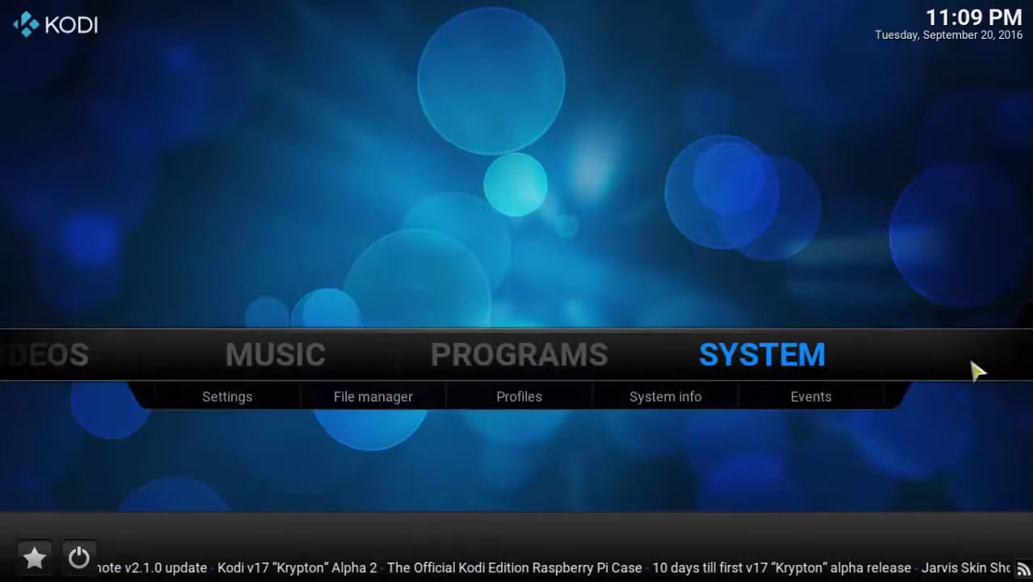
{"action": "left_click", "coordinate": [777, 367]}
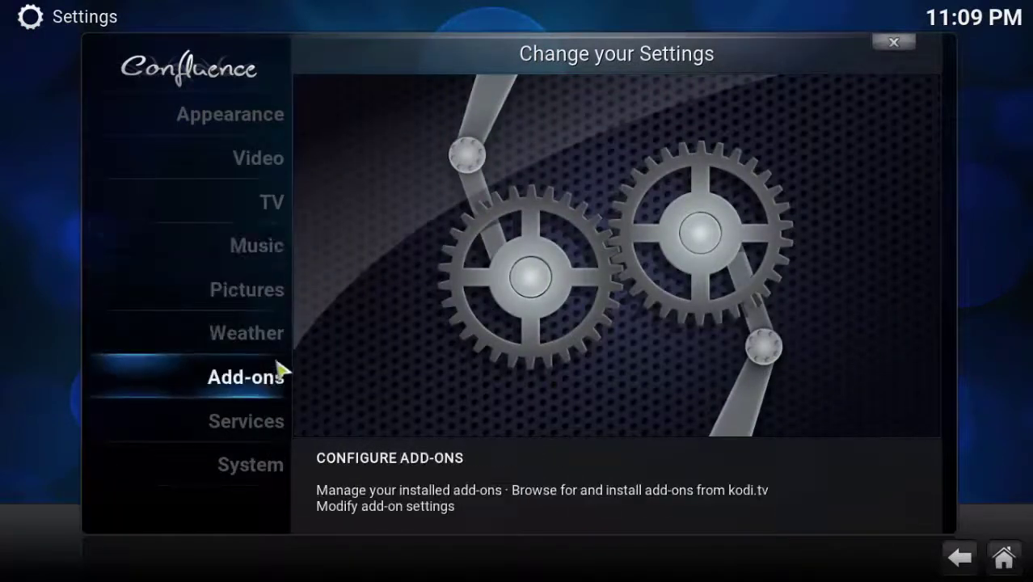
{"action": "left_click", "coordinate": [269, 133]}
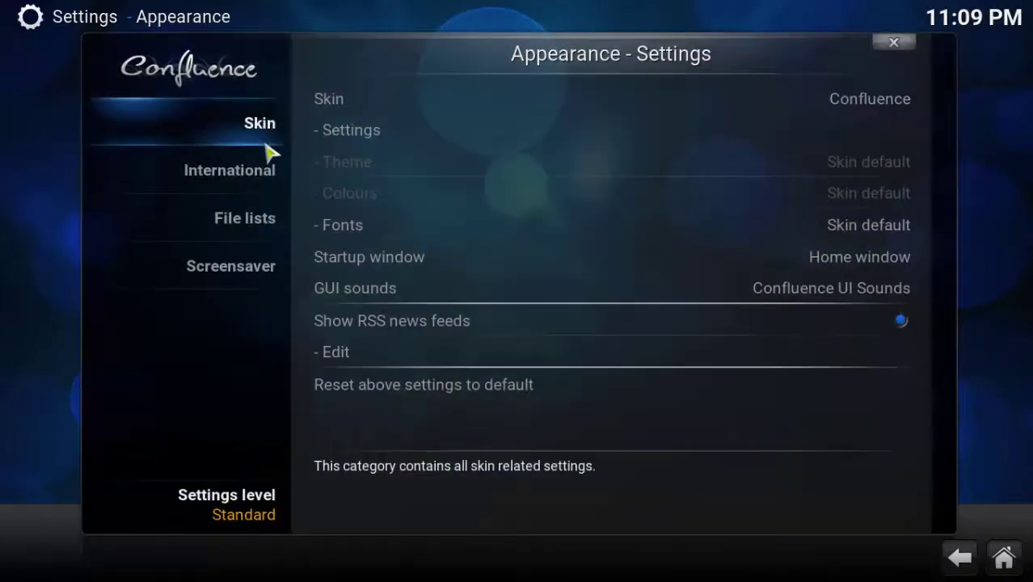
{"action": "left_click", "coordinate": [360, 113]}
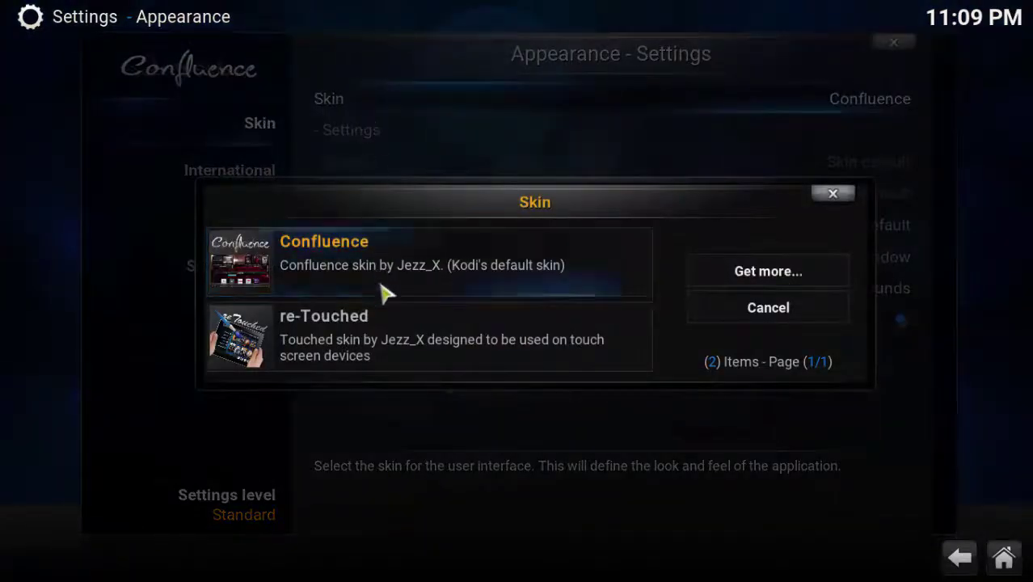
Under Get more..., pick the Amber skin to download and install
{"action": "left_click", "coordinate": [796, 279]}
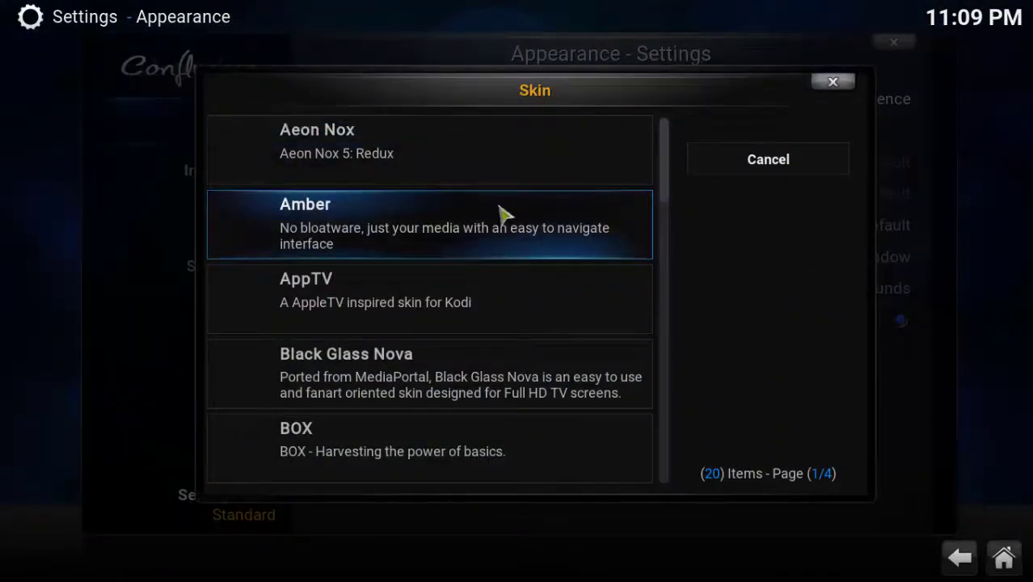
{"action": "left_click", "coordinate": [501, 212]}
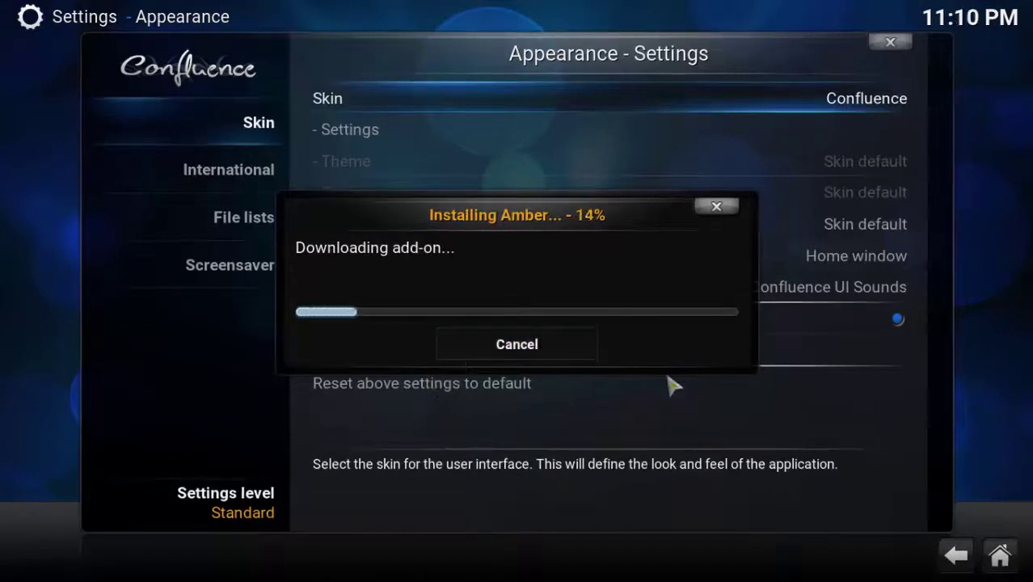
Keep the Amber skin and back out to the Settings overview
{"action": "key", "text": "super"}
{"action": "key", "text": "super"}
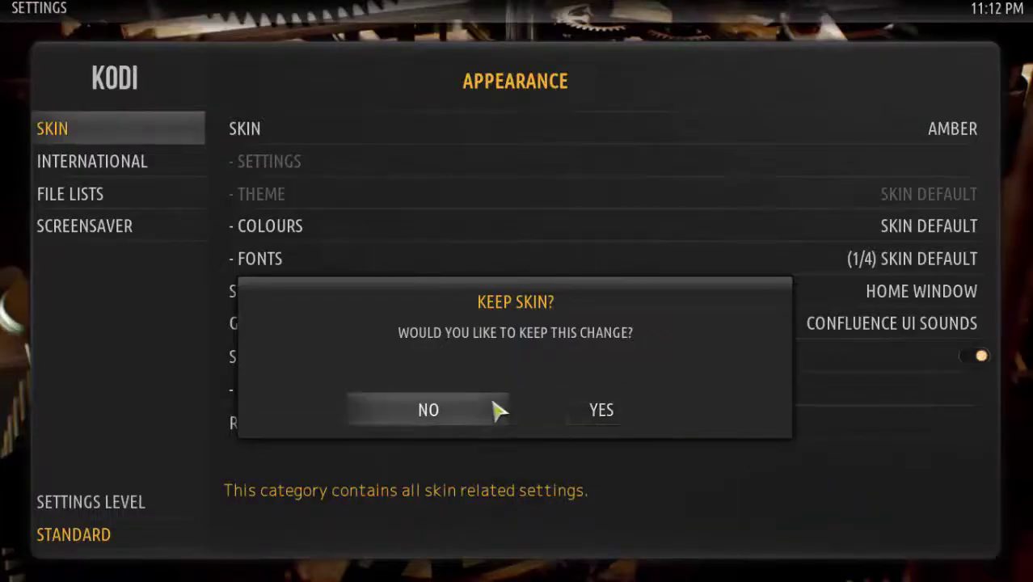
{"action": "left_click", "coordinate": [589, 413]}
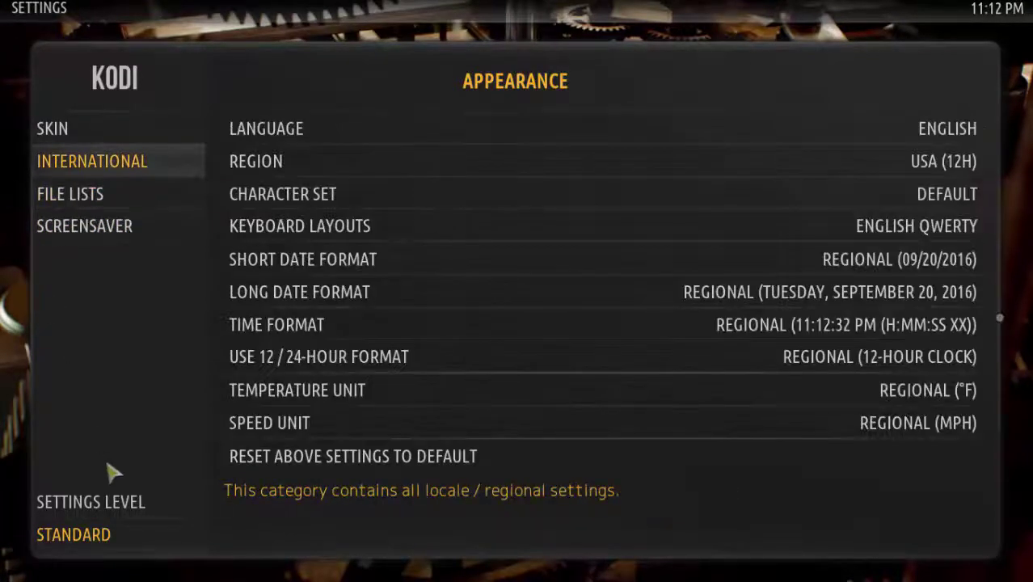
{"action": "key", "text": "Escape"}
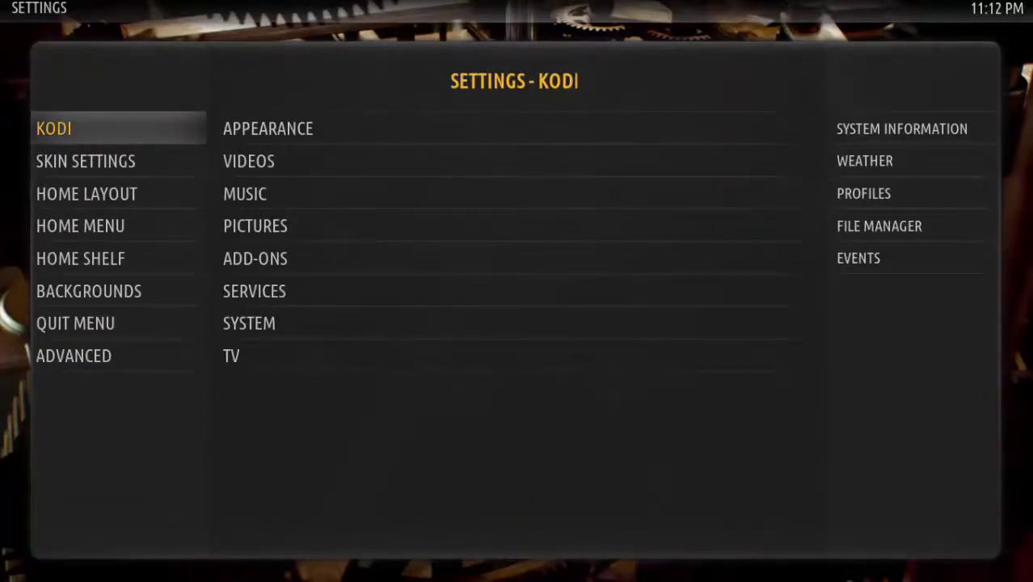
{"action": "key", "text": "Escape"}
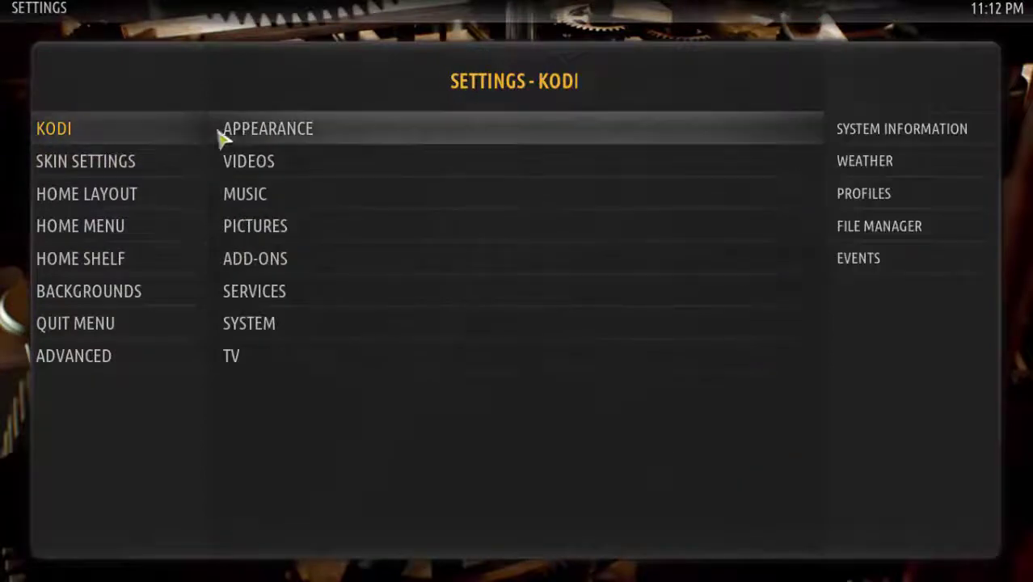
Set the skin back to Confluence under Appearance > Skin, keep it, and exit to home
{"action": "left_click", "coordinate": [240, 139]}
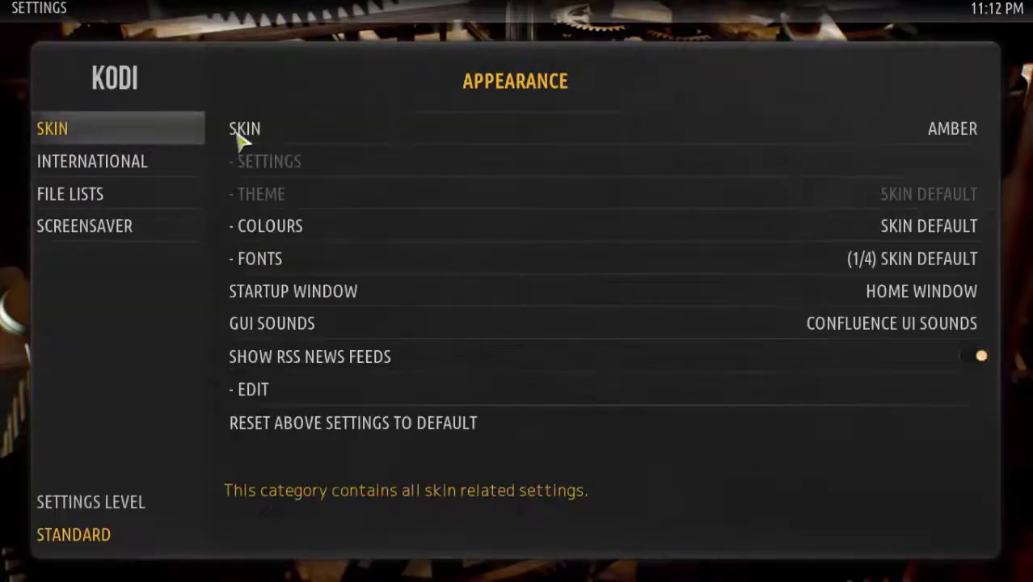
{"action": "left_click", "coordinate": [244, 141]}
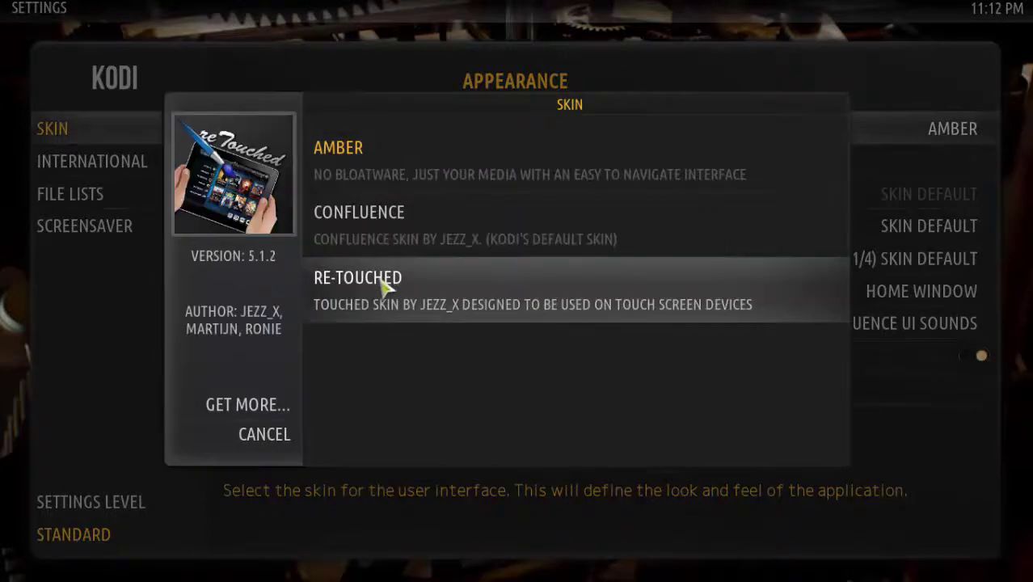
{"action": "left_click", "coordinate": [376, 233]}
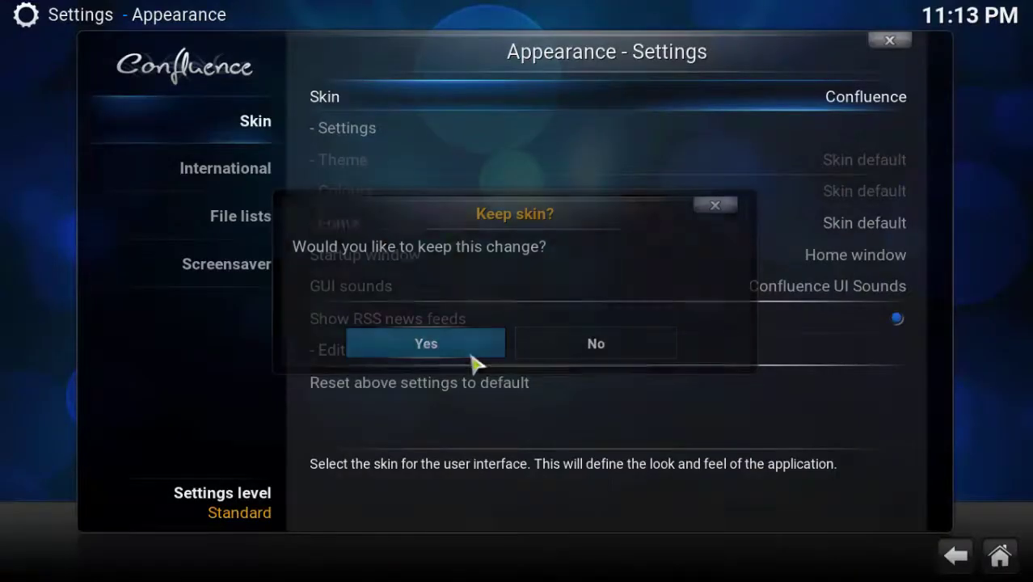
{"action": "left_click", "coordinate": [472, 359]}
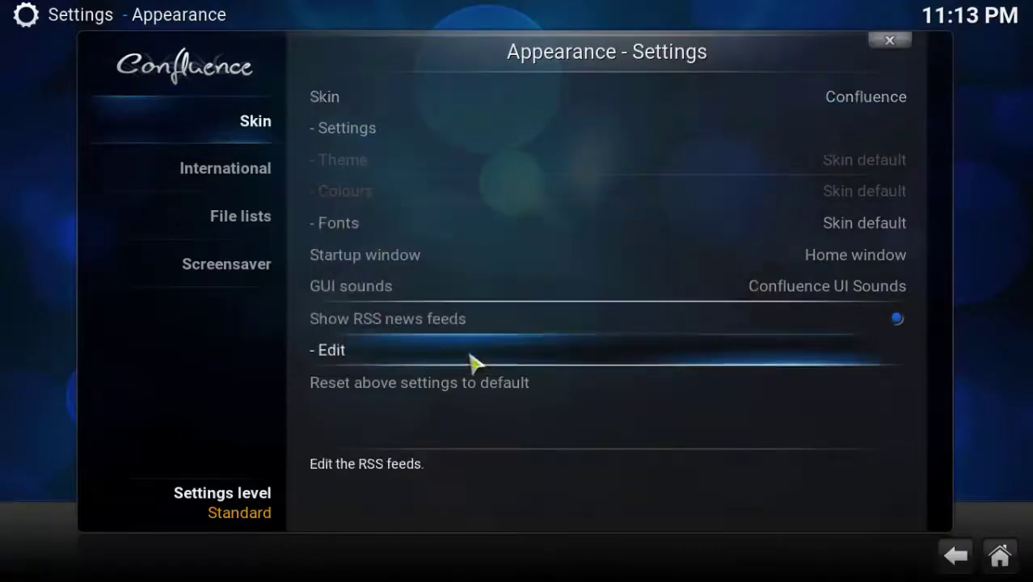
{"action": "key", "text": "Escape"}
{"action": "key", "text": "Escape"}
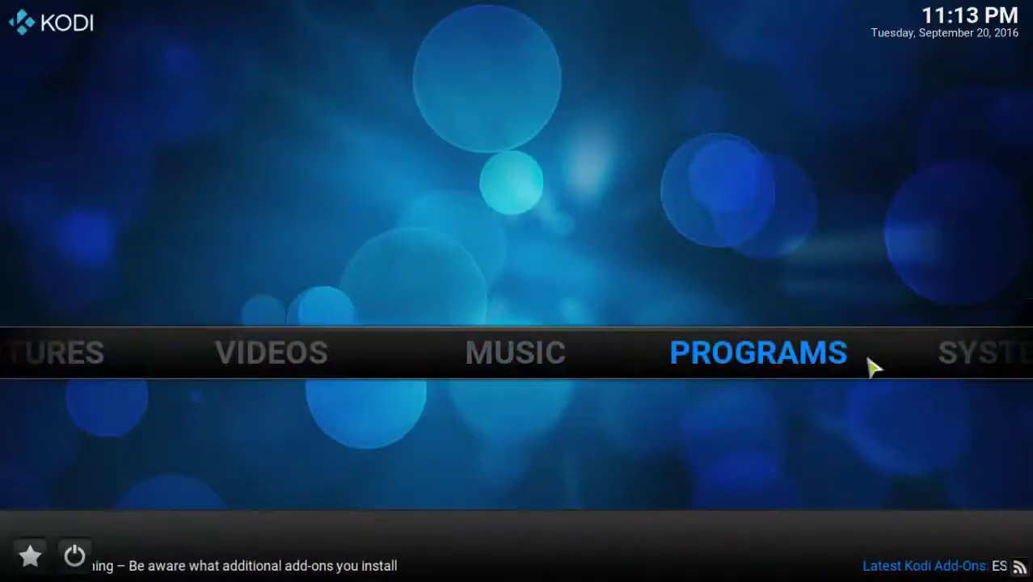
Bring up Kodi's power menu listing Exit, Power off system, Suspend, Hibernate and Reboot
{"action": "key", "text": "Left"}
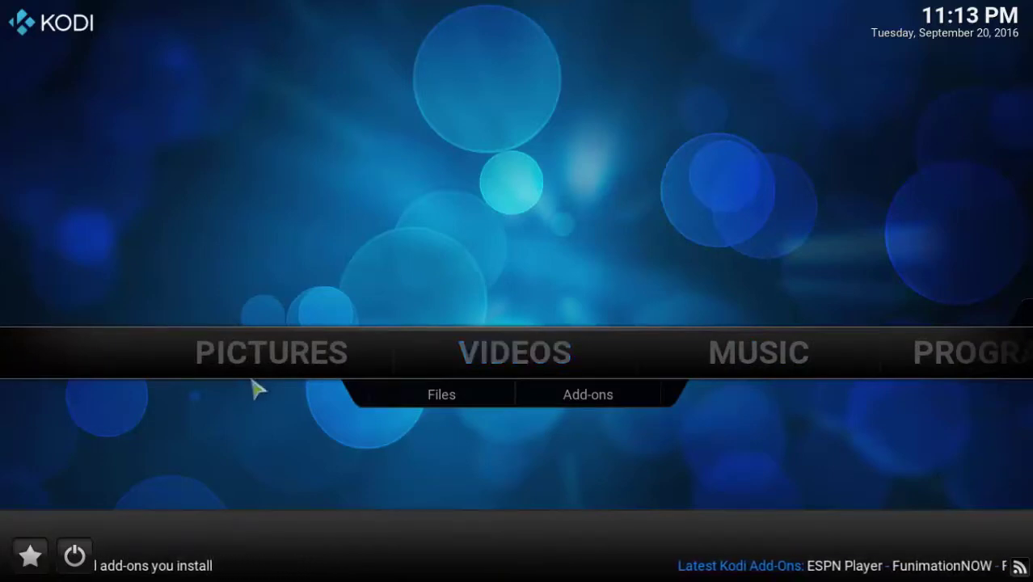
{"action": "left_click", "coordinate": [75, 557]}
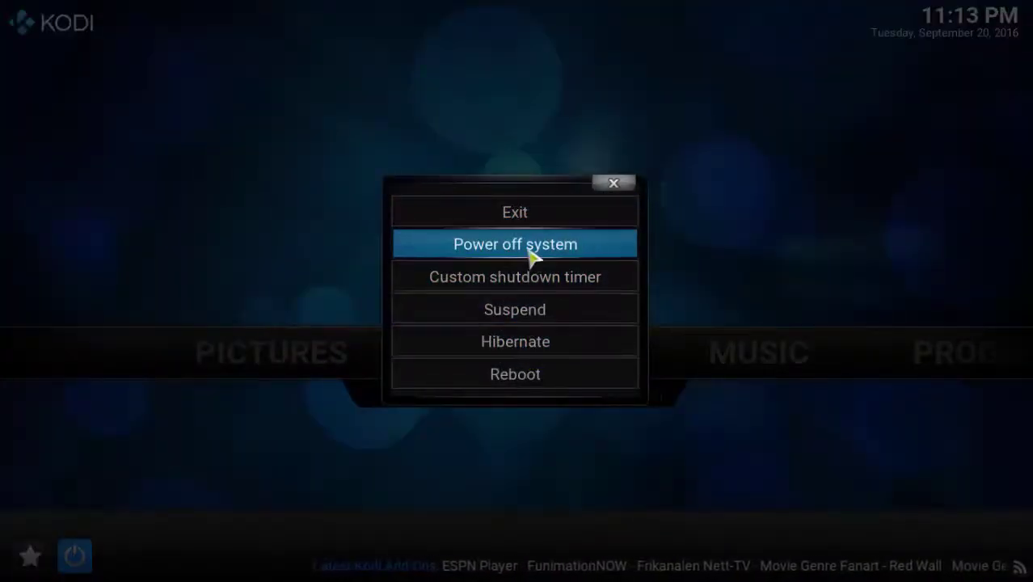
{"action": "left_click", "coordinate": [615, 185]}
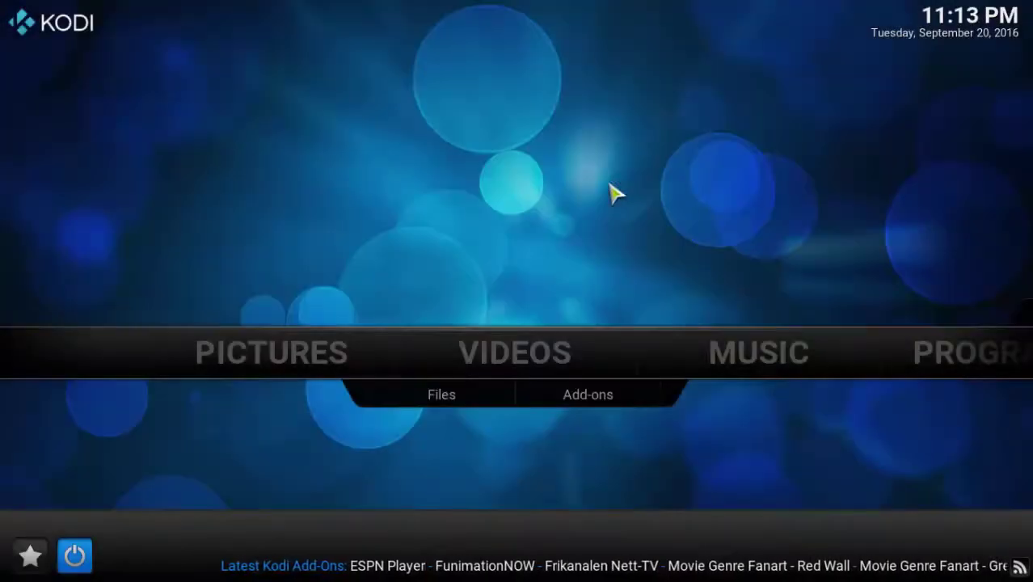
{"action": "left_click", "coordinate": [74, 555]}
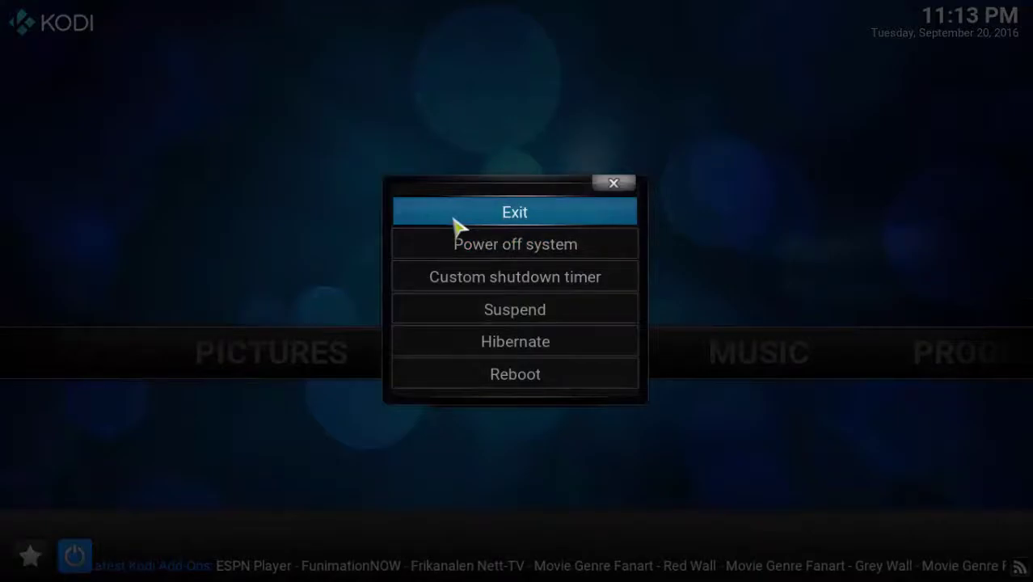
Choose Exit to close Kodi and return to the Windows desktop
{"action": "left_click", "coordinate": [454, 217]}
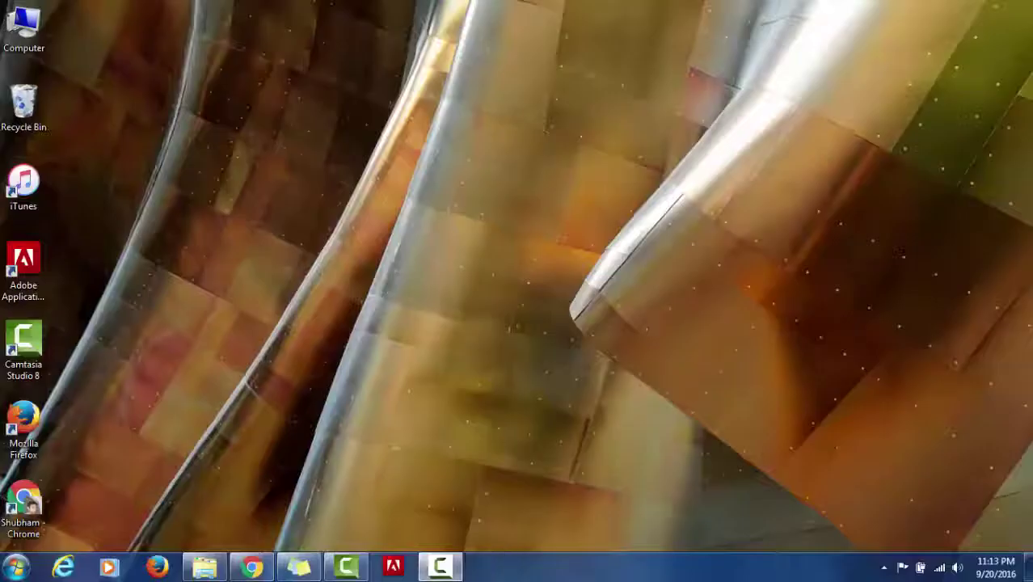
{"action": "left_click", "coordinate": [451, 565]}
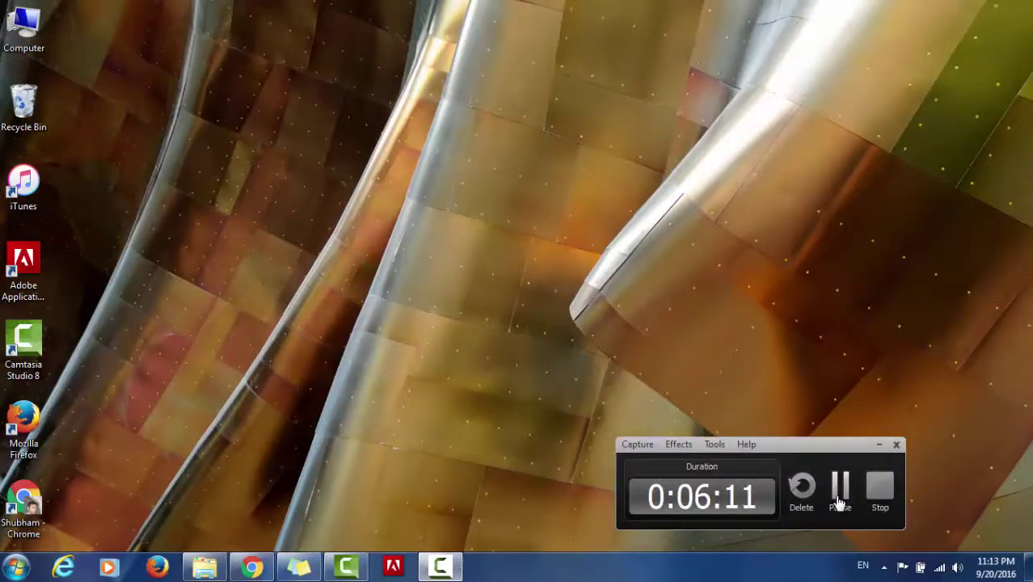